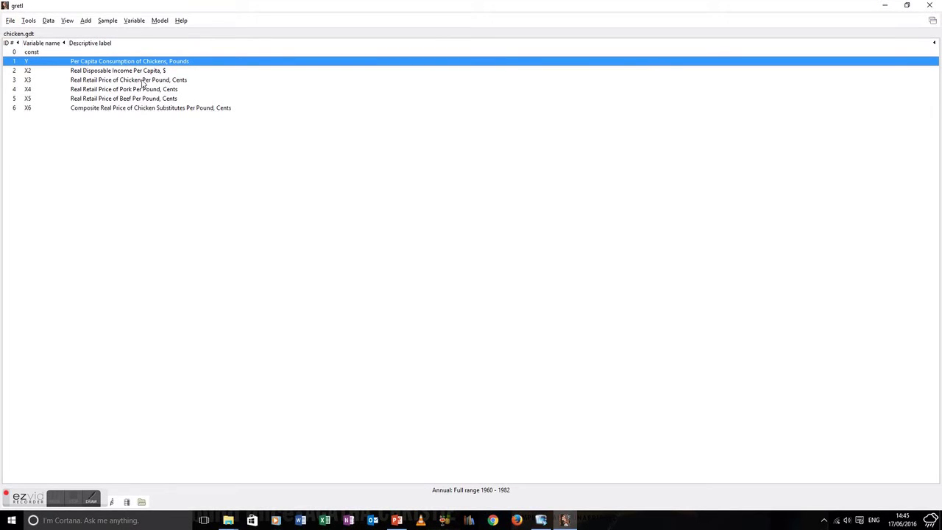
Step: Open the Ordinary Least Squares dialog and make Y the dependent variable
left_click(158, 22)
left_click(163, 34)
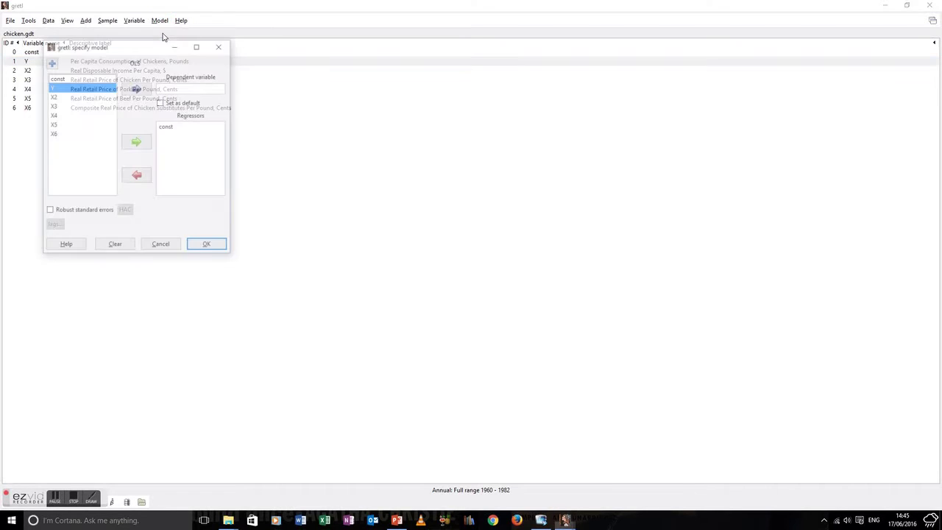
left_click_drag(145, 47, 317, 147)
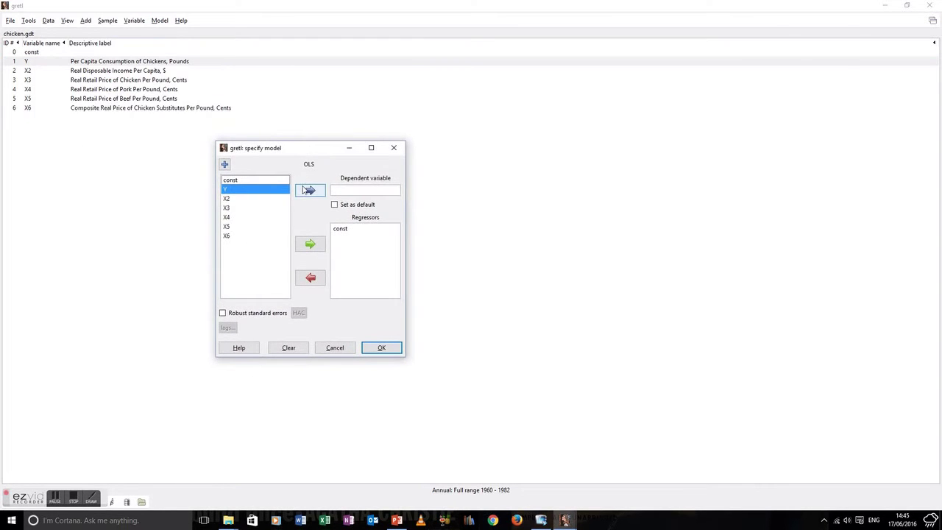
left_click(308, 191)
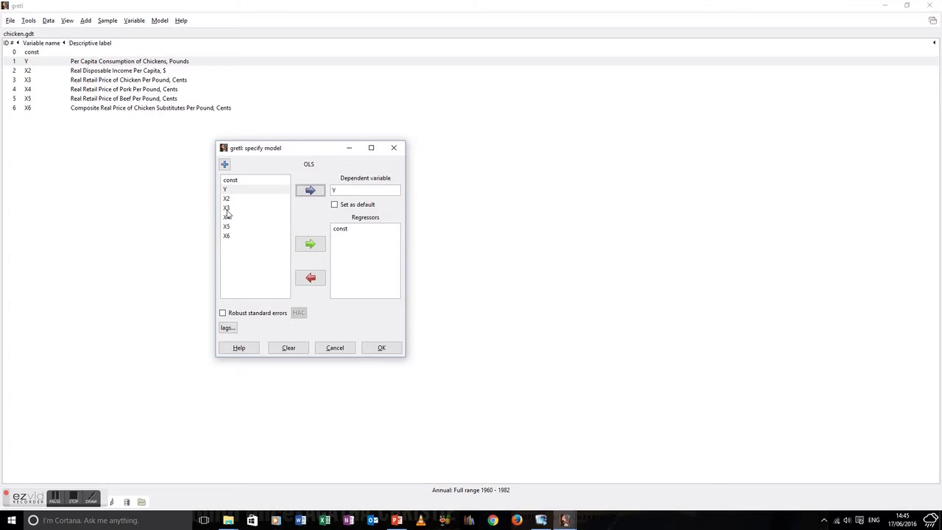
Step: Add X3, X2, X4 and X5 as regressors alongside the constant
left_click(226, 209)
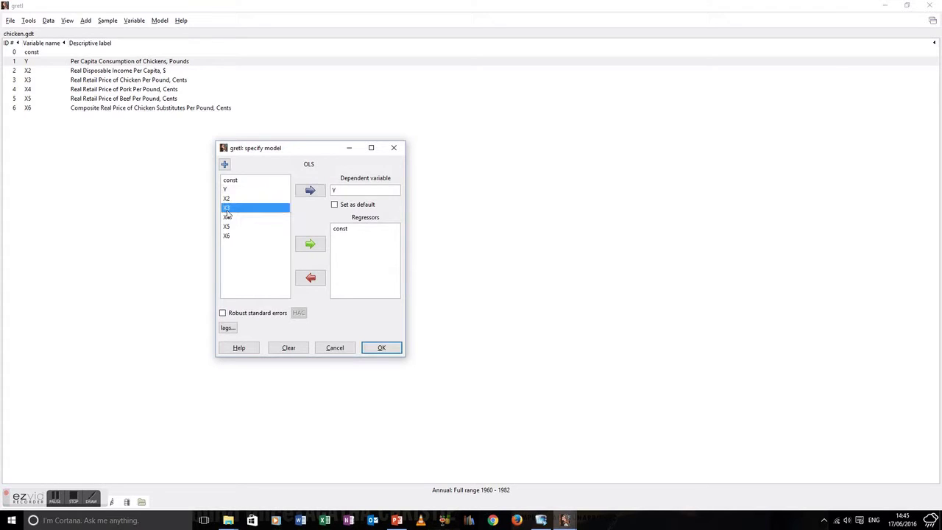
left_click(306, 246)
left_click(230, 200)
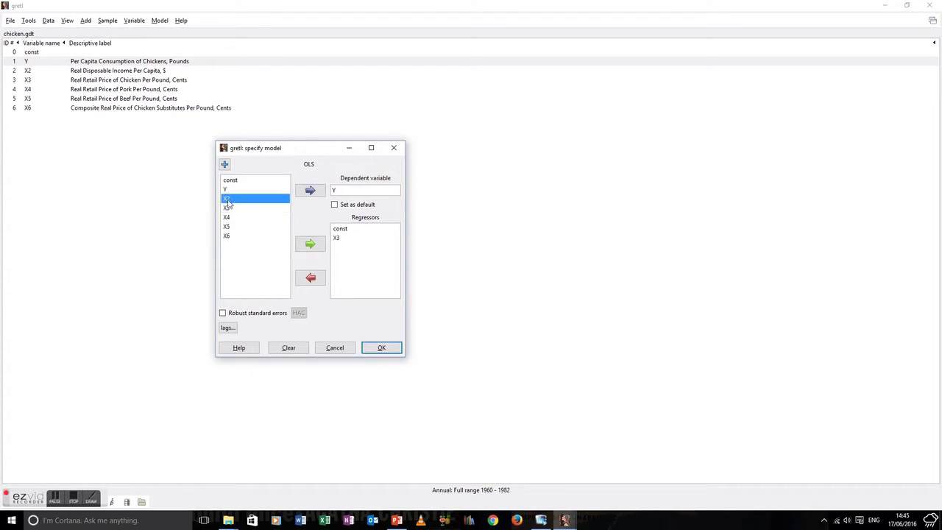
left_click(314, 245)
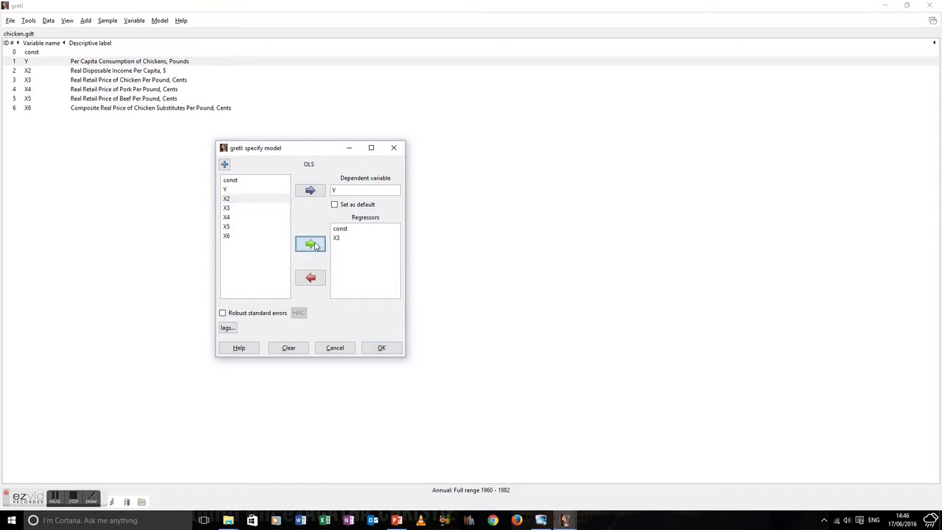
left_click(228, 219)
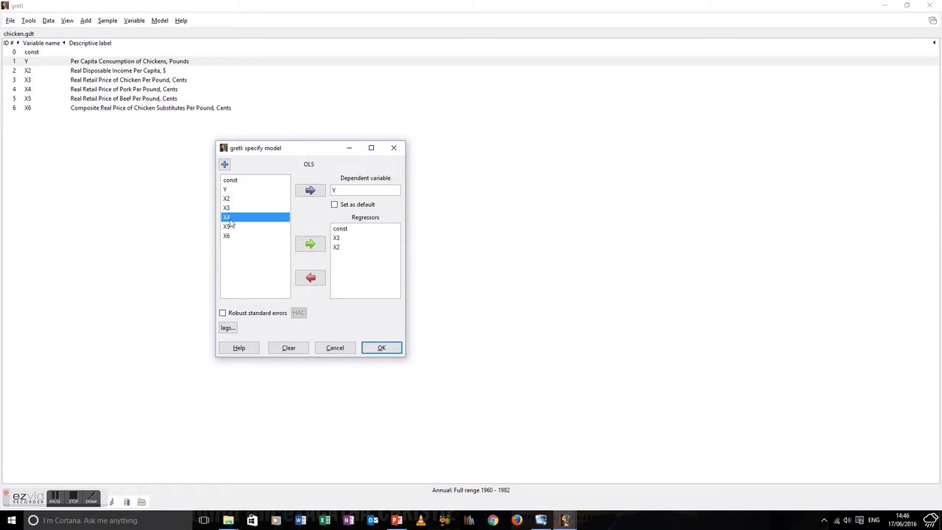
left_click(312, 247)
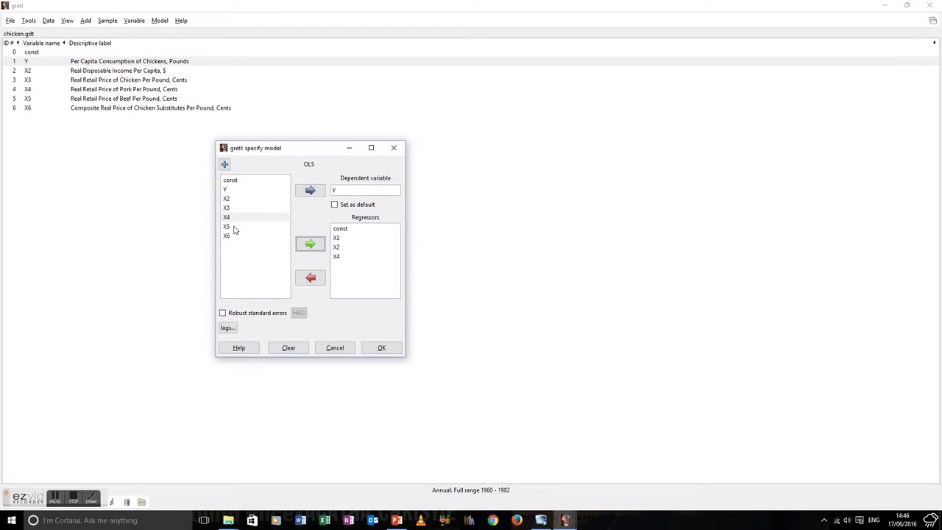
left_click(232, 227)
left_click(310, 247)
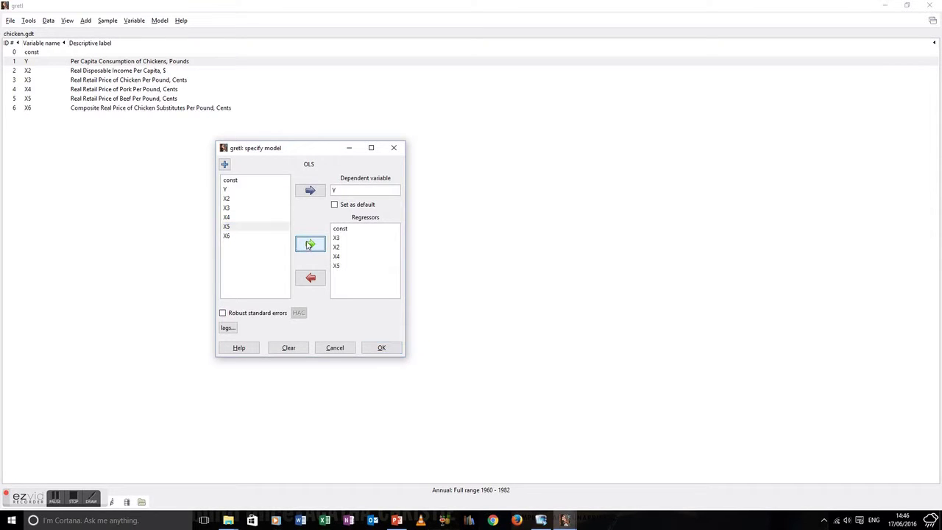
Step: Start the PowerPoint slide show from the first slide
left_click(398, 521)
left_click(215, 25)
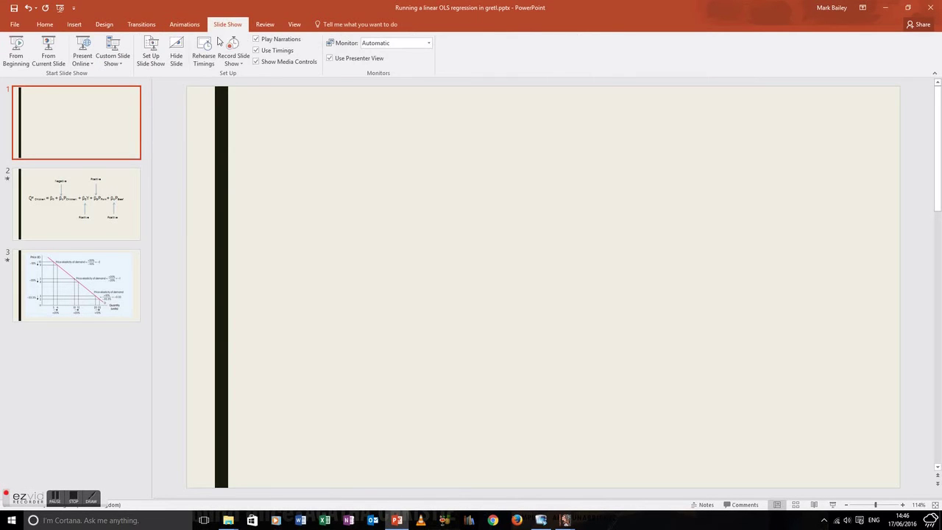
left_click(16, 50)
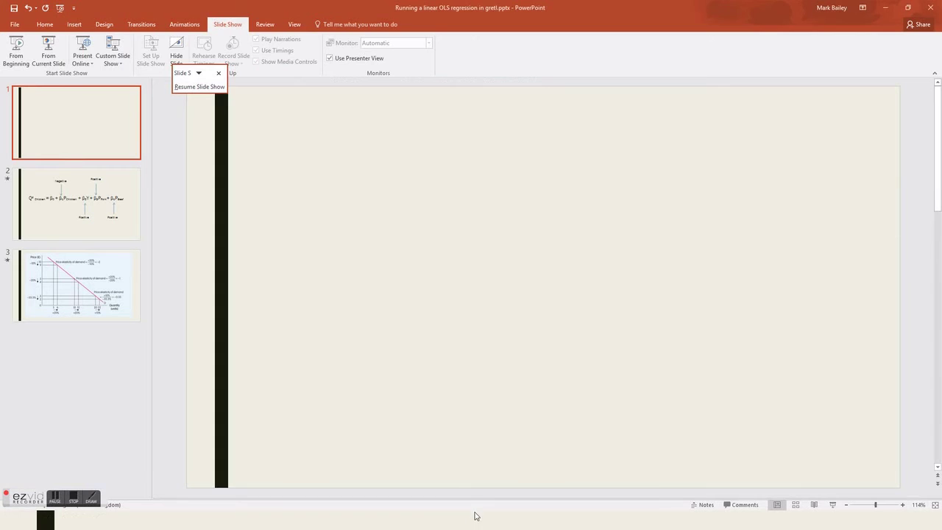
Step: End the slide show after slide 3 and return to the gretl window
left_click(465, 515)
key("Escape")
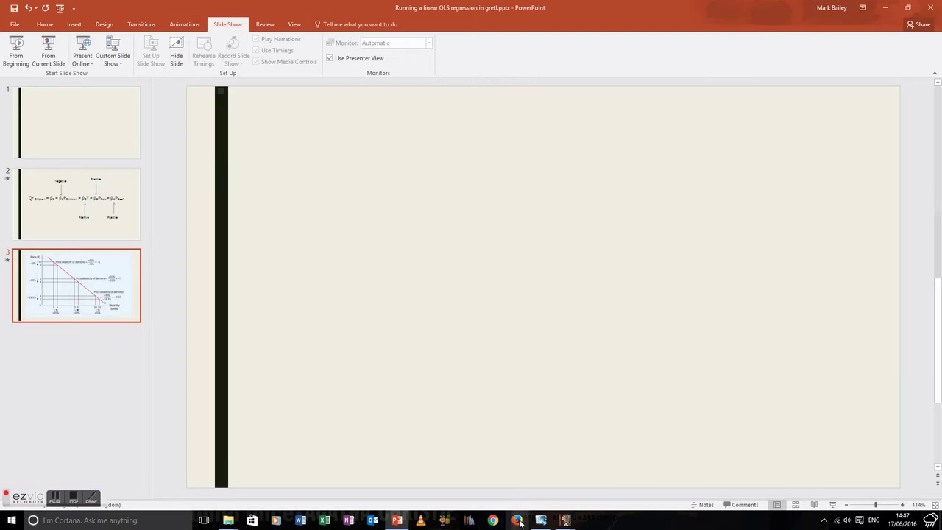
mouse_move(565, 521)
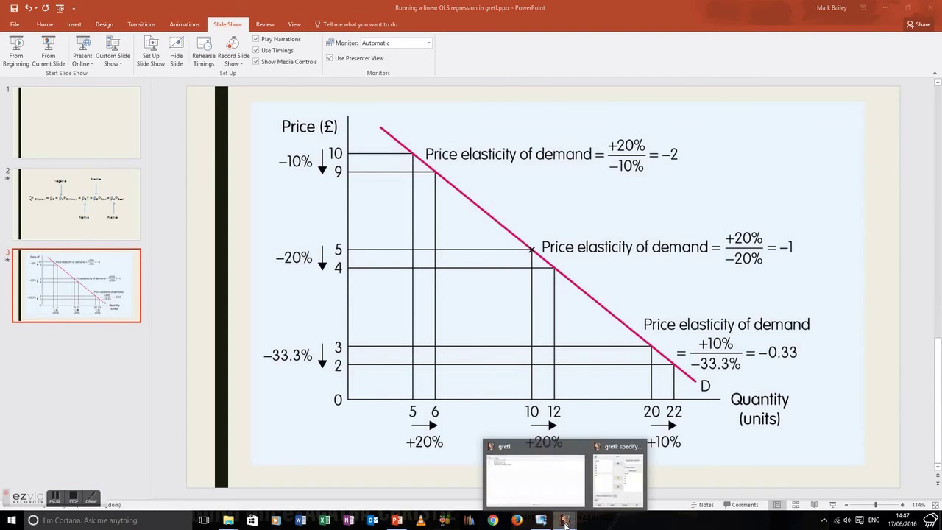
left_click(565, 465)
Step: Run the OLS regression and maximize the Model 1 output window
left_click(617, 474)
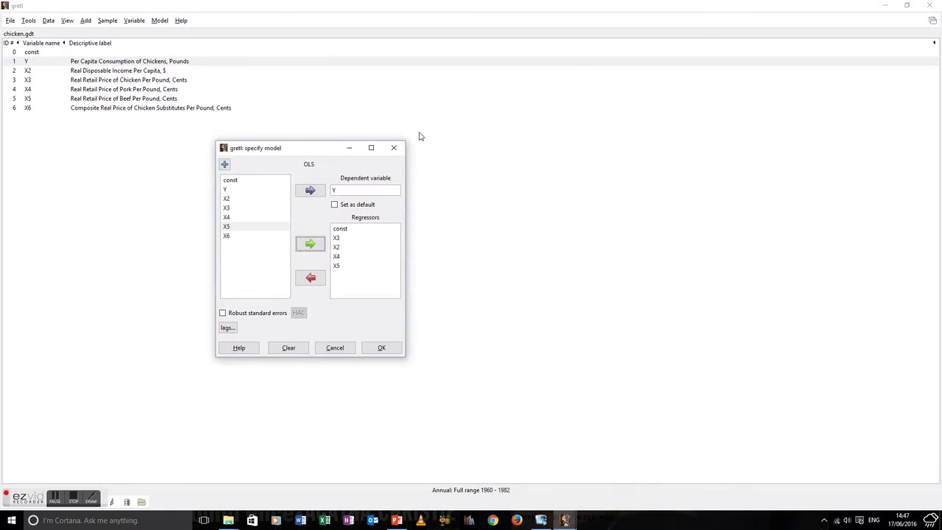
left_click(384, 348)
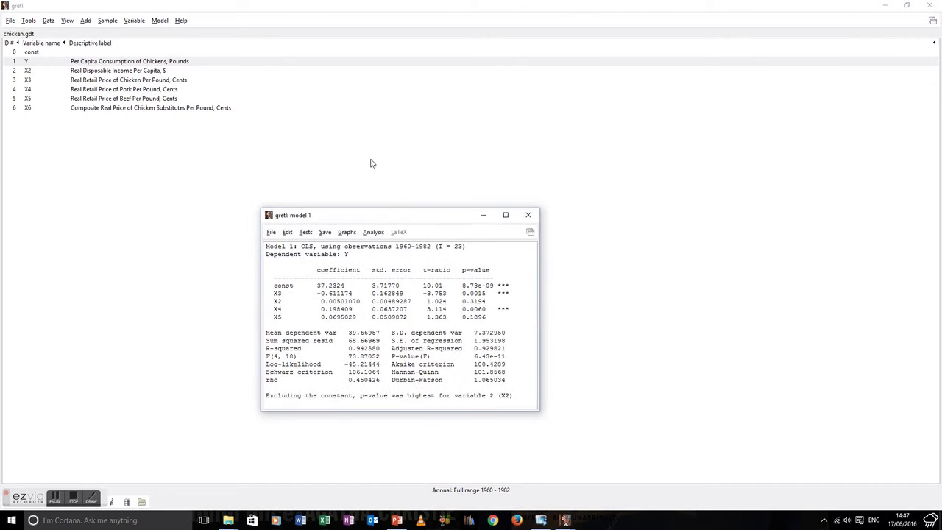
left_click(509, 151)
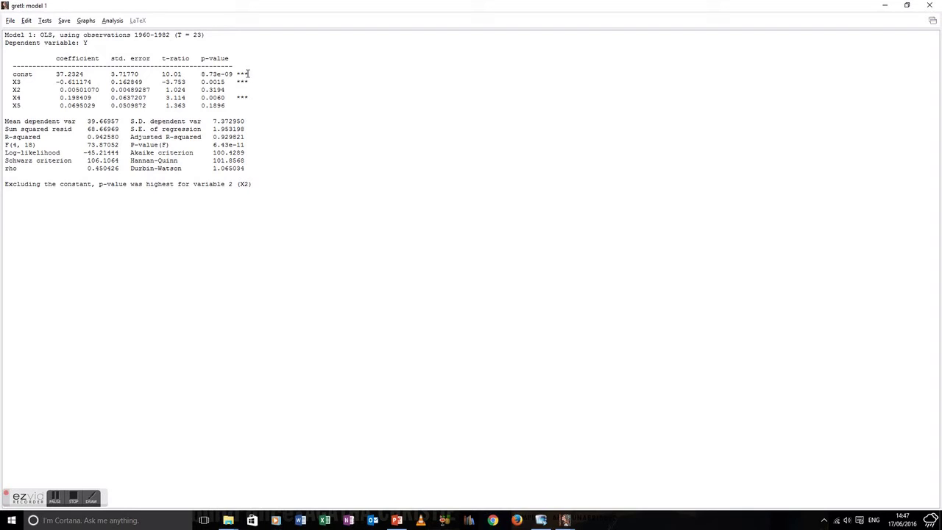
Step: Inspect the significance stars and X3's coefficient -0.611174, then restore the window size
left_click_drag(250, 74, 234, 73)
left_click(252, 74)
left_click_drag(252, 81, 236, 81)
left_click_drag(95, 81, 56, 82)
left_click(15, 89)
left_click_drag(73, 5, 278, 136)
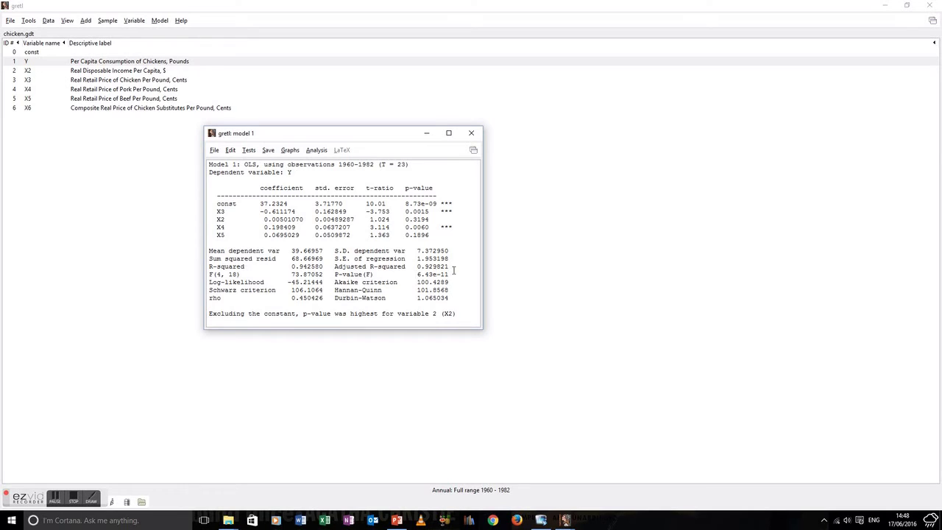
Step: Check adjusted R-squared 0.929821, plot actual versus fitted Y over time, then close the graph
left_click_drag(449, 267, 417, 266)
left_click(434, 266)
left_click(290, 151)
mouse_move(294, 165)
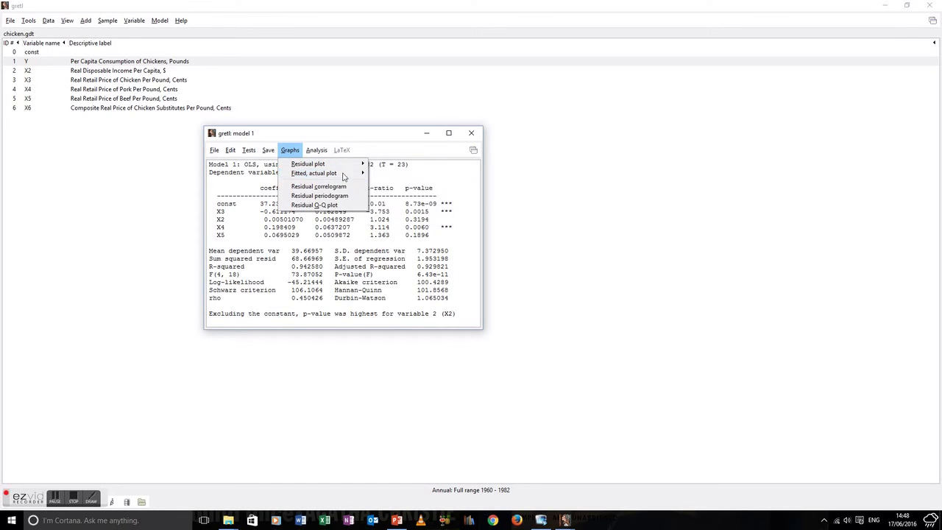
left_click(405, 169)
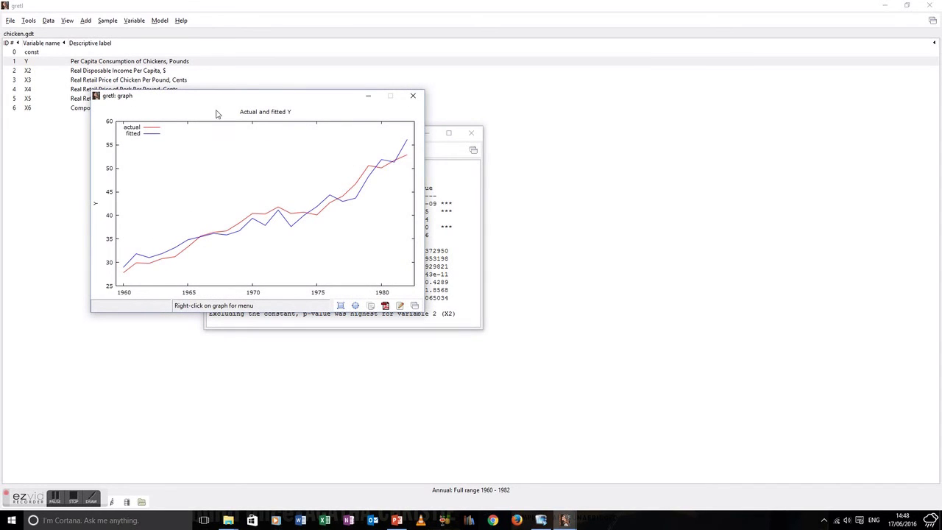
left_click_drag(212, 95, 485, 187)
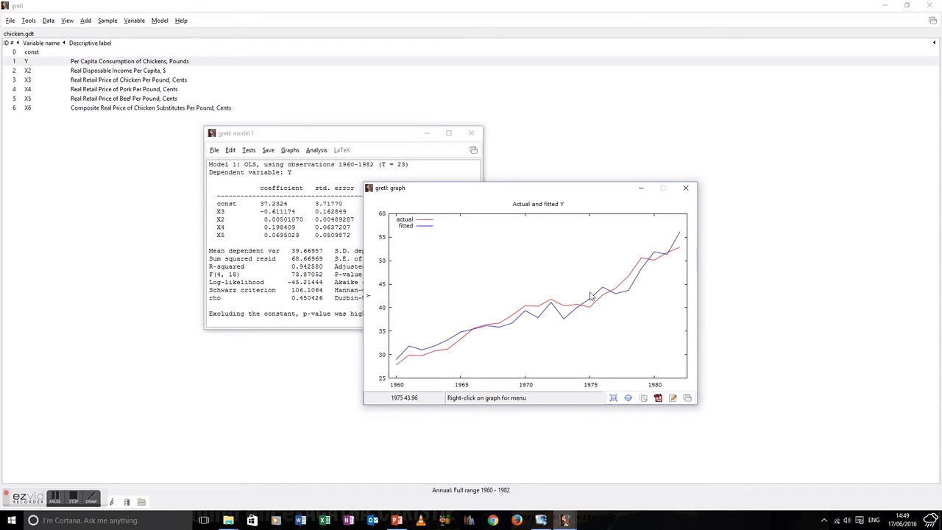
left_click(685, 188)
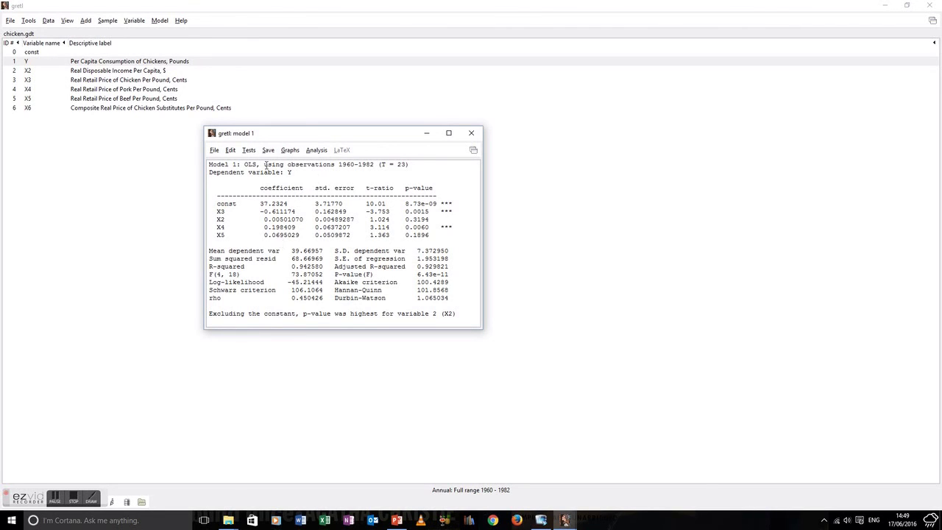
Step: Close Model 1 and add a time trend variable to the dataset
left_click(471, 134)
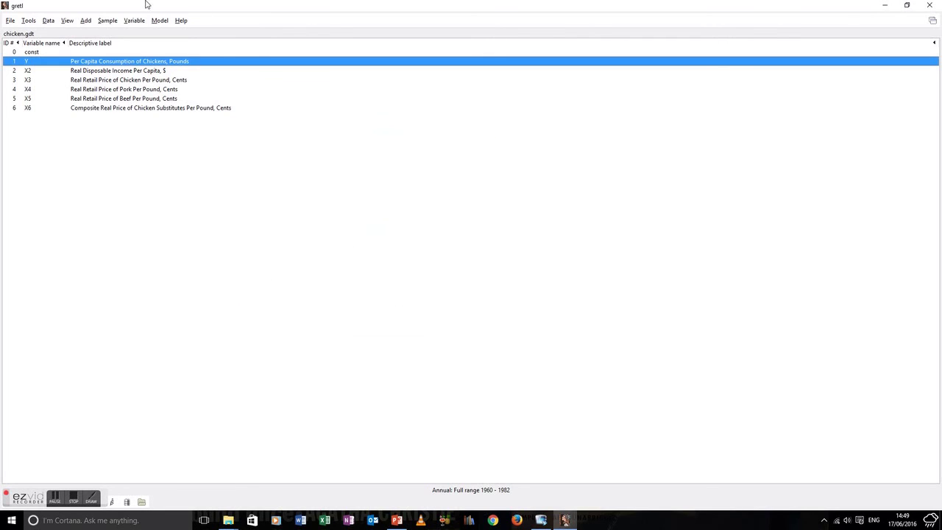
left_click(87, 21)
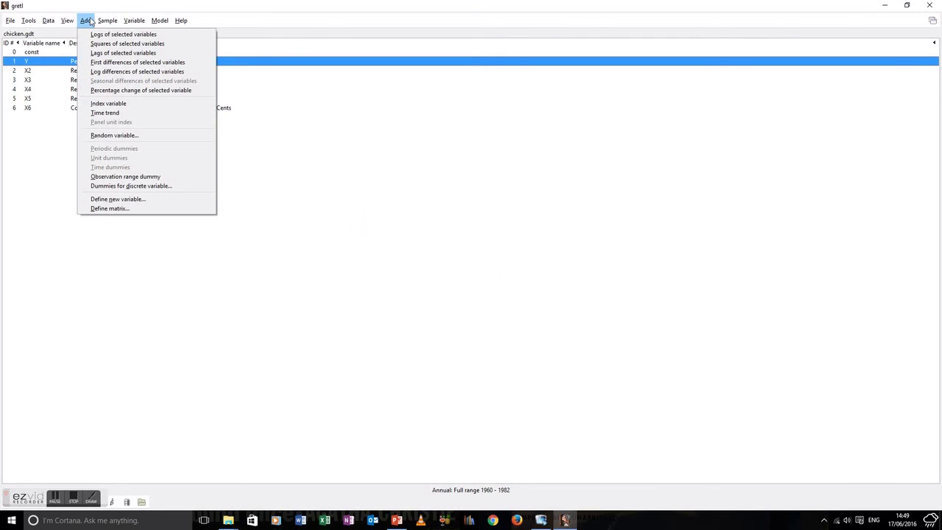
left_click(107, 114)
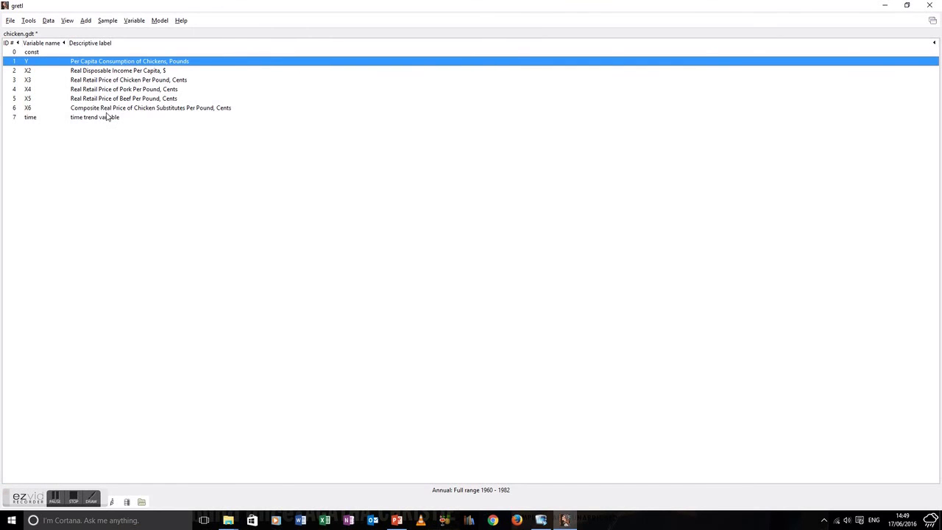
Step: Estimate OLS of Y on const, X3, X2, X4, X5 and time as Model 2
left_click(159, 21)
left_click(165, 34)
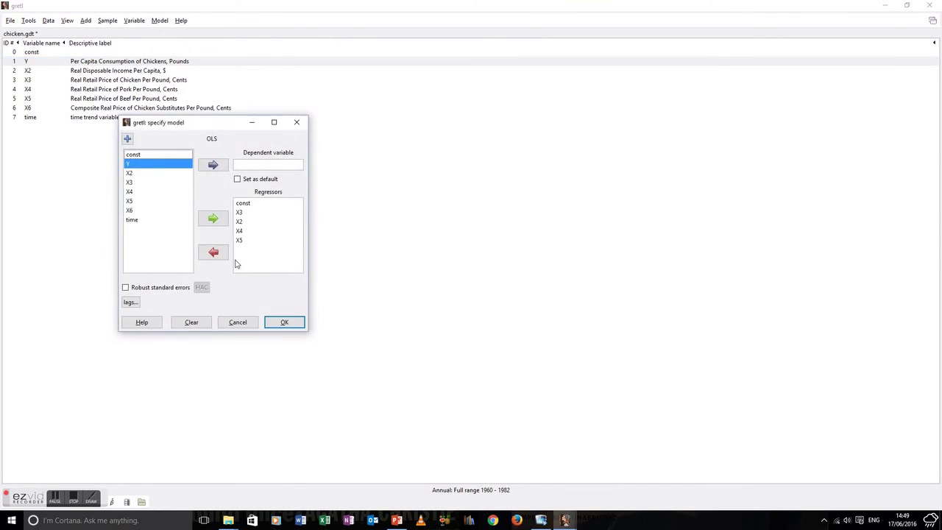
left_click(147, 219)
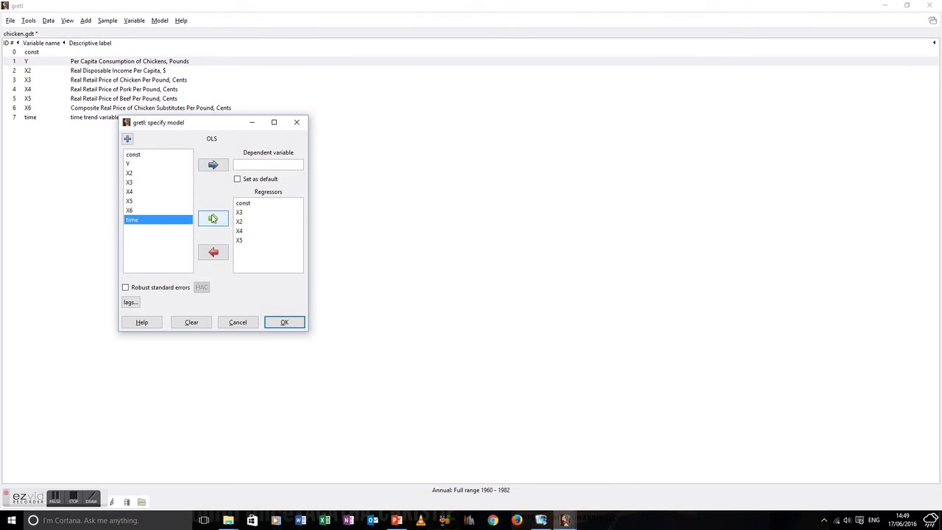
left_click(212, 219)
left_click(286, 321)
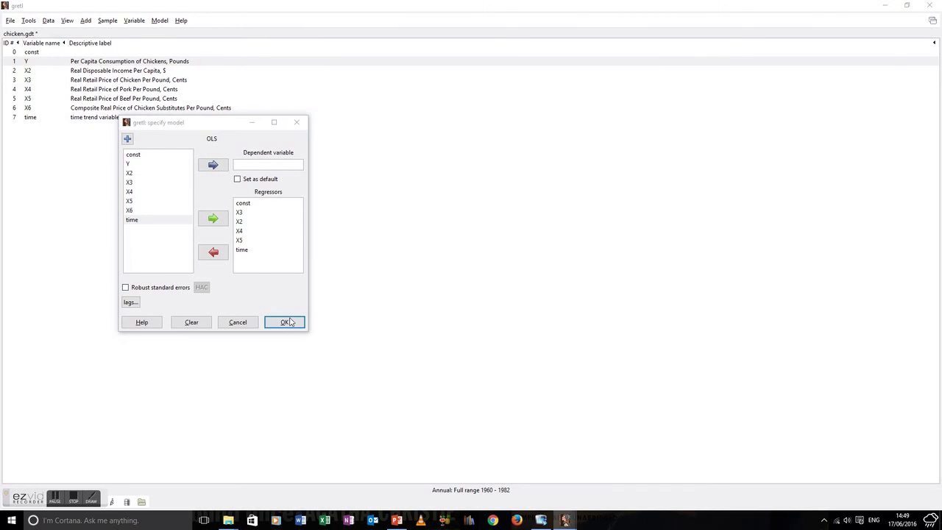
left_click(124, 74)
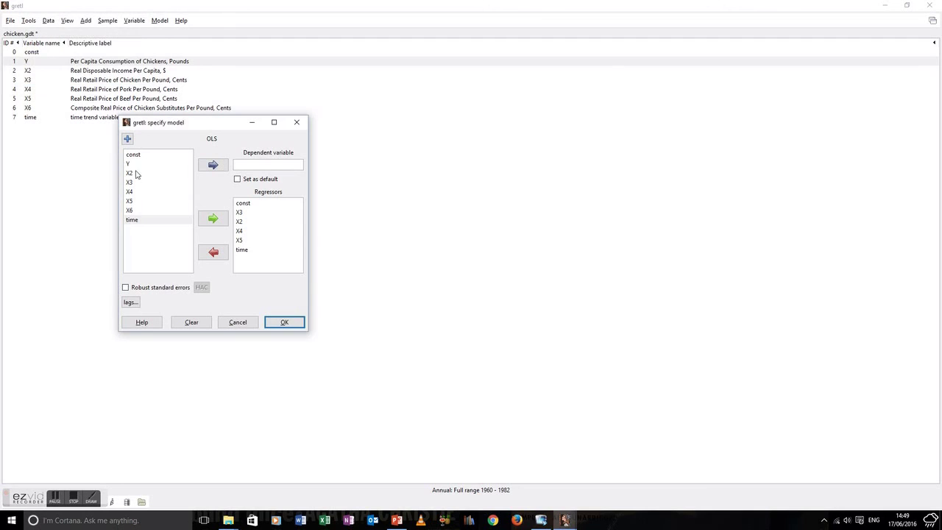
left_click(131, 165)
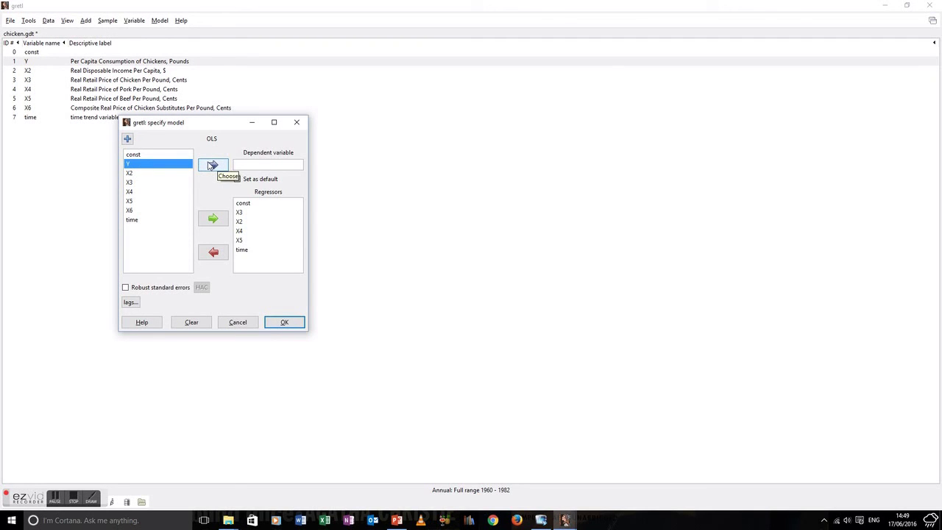
left_click(212, 165)
left_click(243, 182)
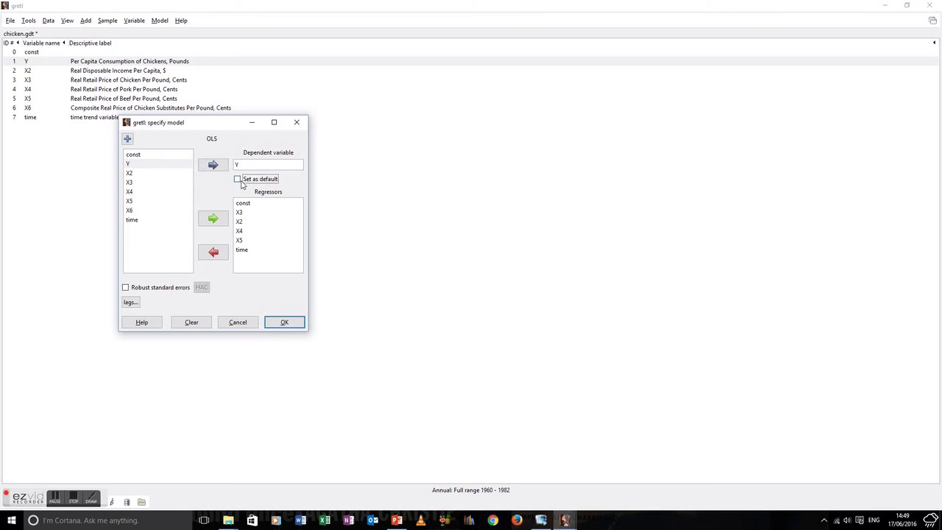
left_click(283, 323)
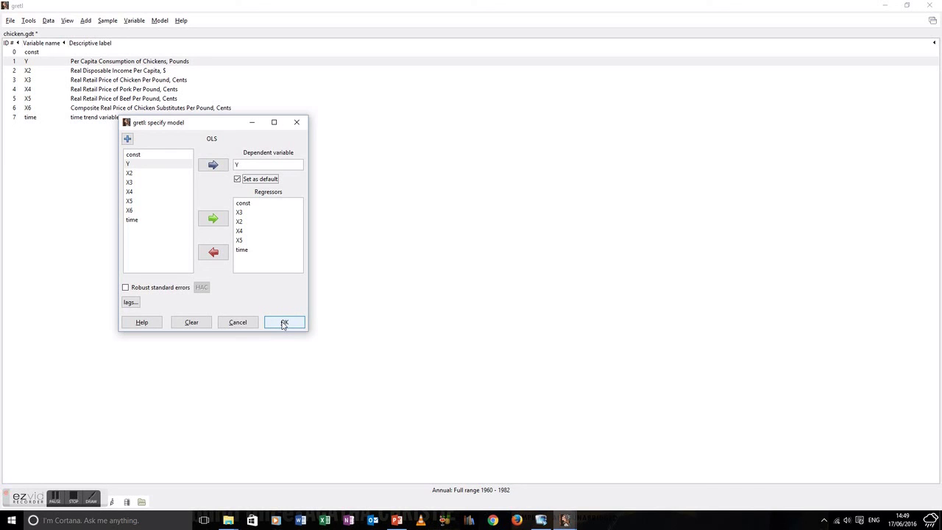
left_click(283, 322)
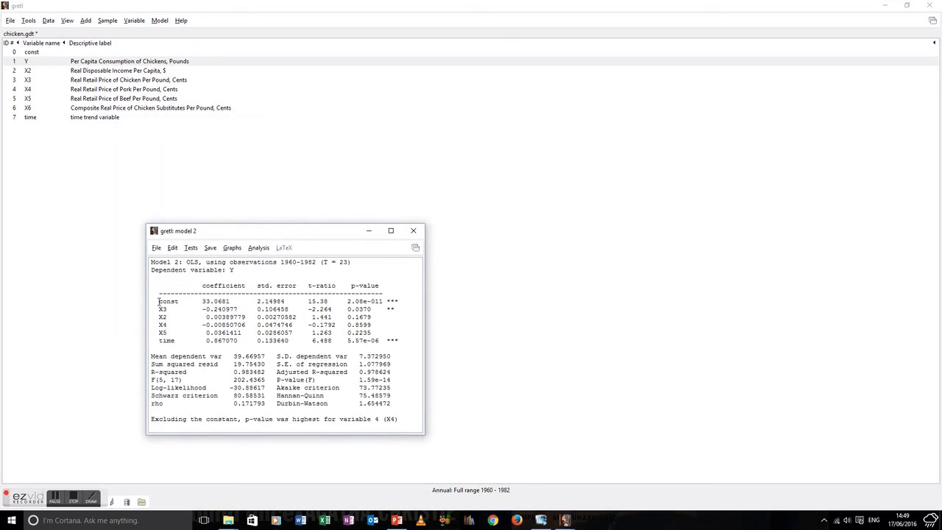
mouse_move(158, 301)
left_mouse_down()
mouse_move(392, 302)
mouse_move(383, 310)
mouse_move(153, 305)
left_mouse_up()
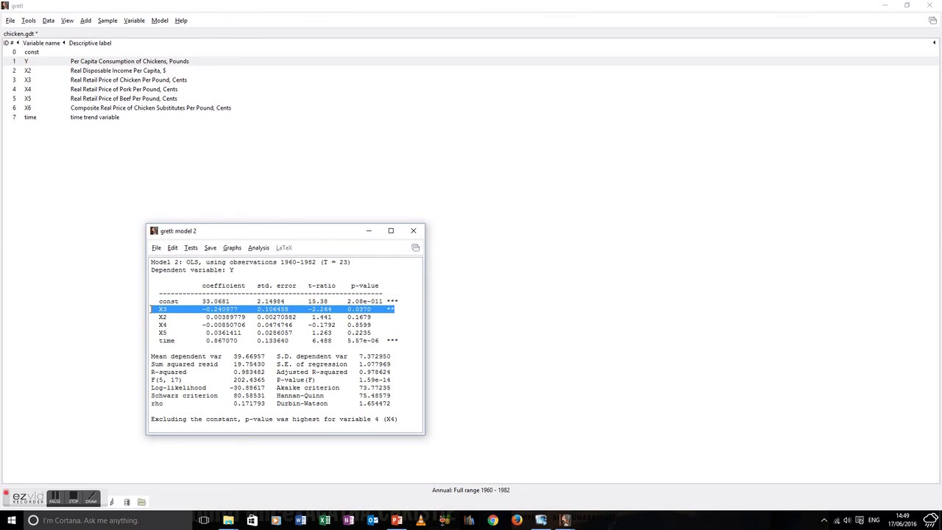
left_click(402, 341)
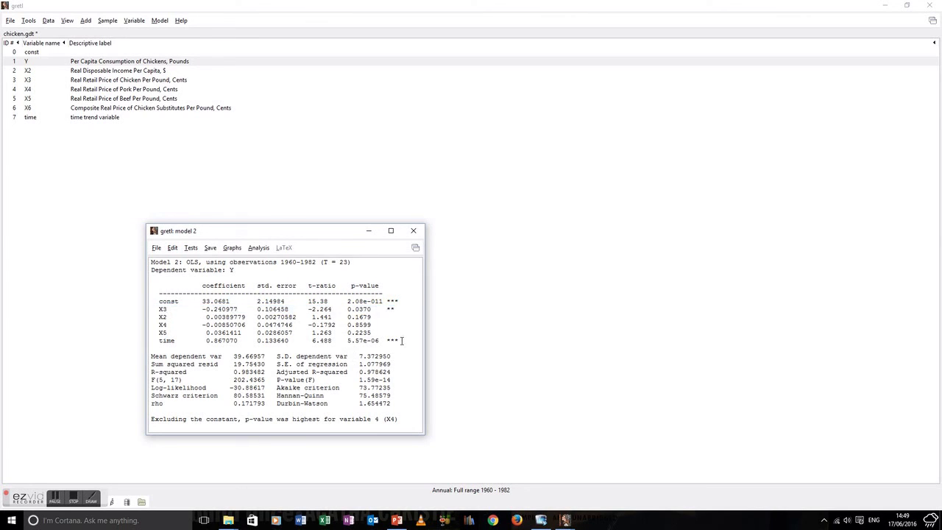
left_click_drag(402, 341, 149, 341)
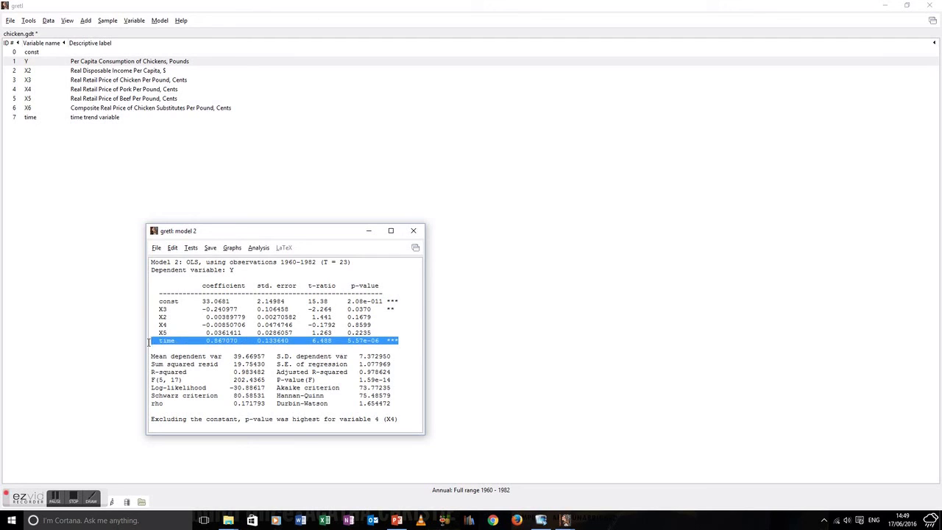
left_click(246, 334)
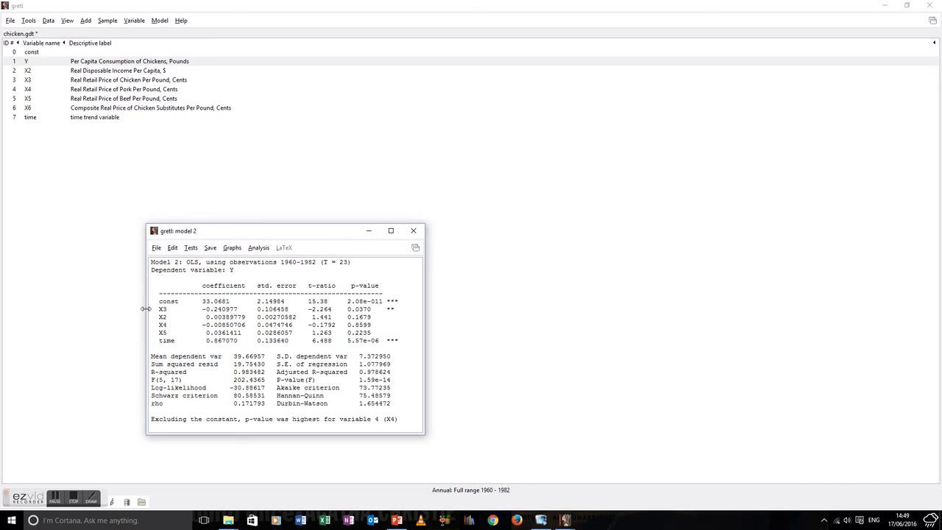
left_click_drag(152, 315, 380, 335)
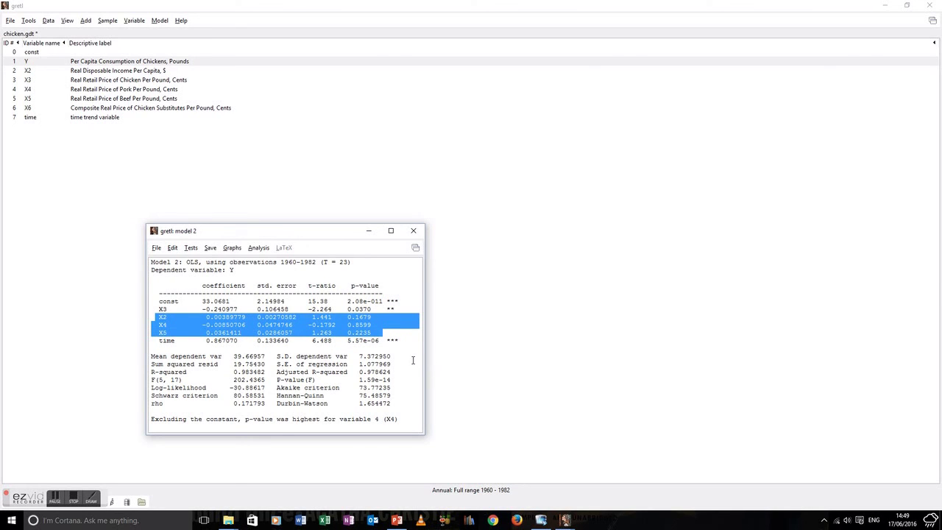
left_click(375, 318)
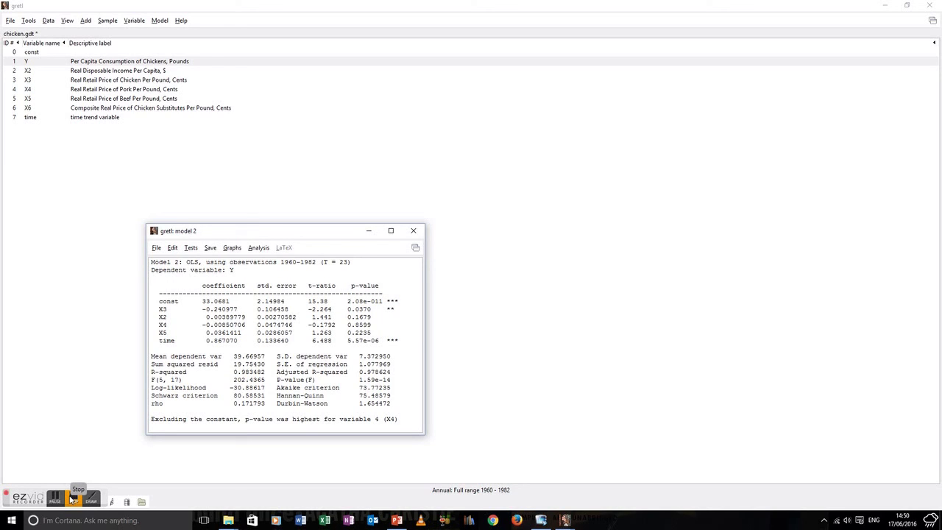
left_click(72, 499)
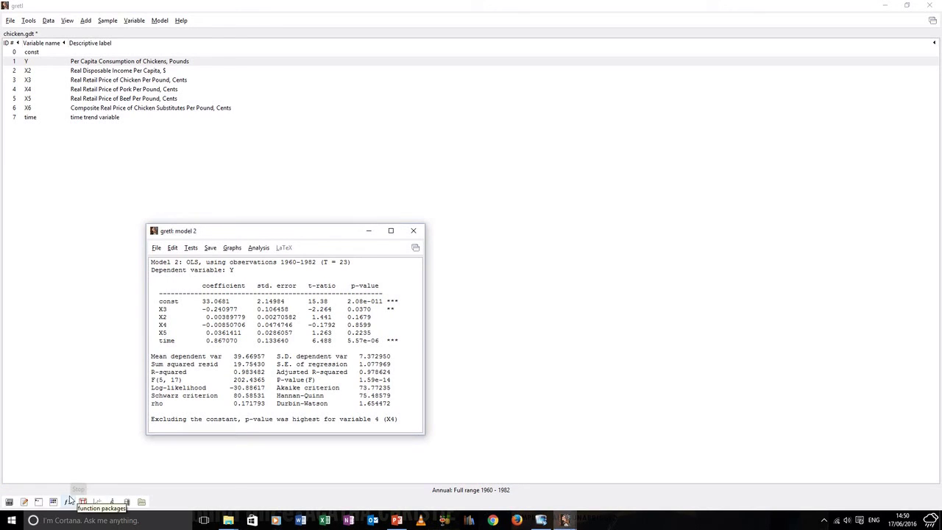